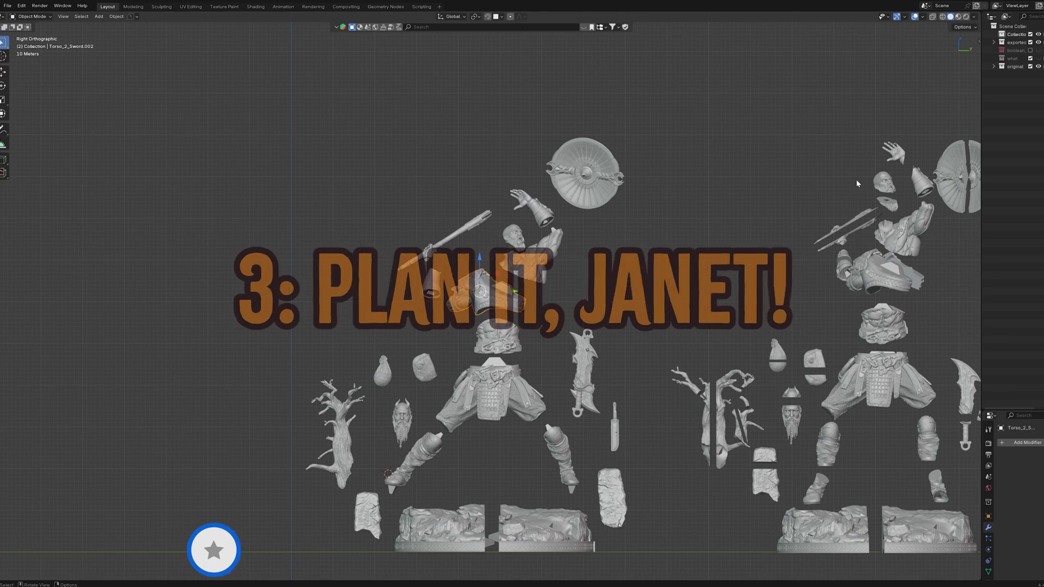
shift+middle_drag(856, 180, 540, 130)
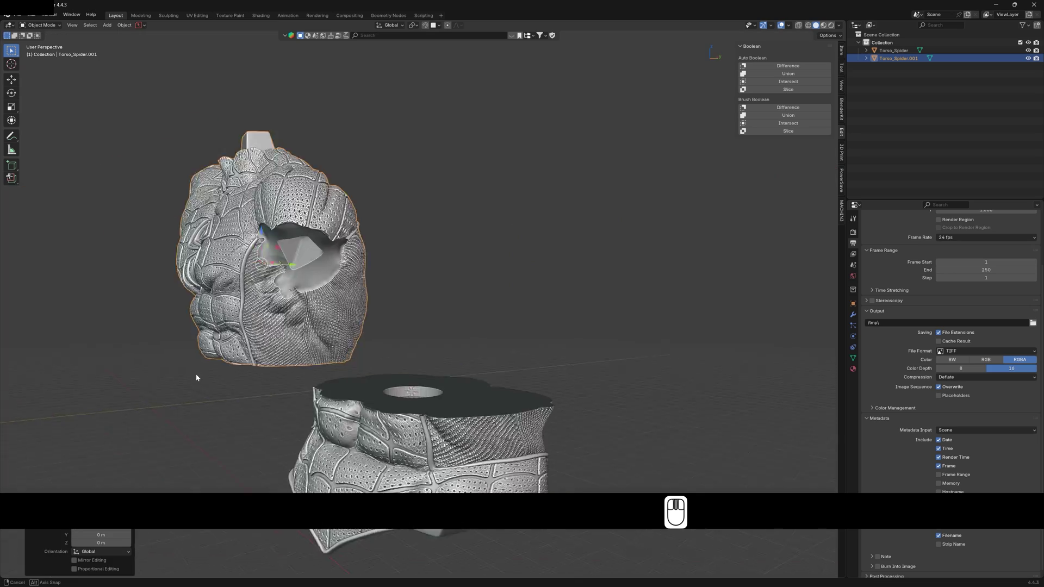
middle_drag(196, 376, 261, 370)
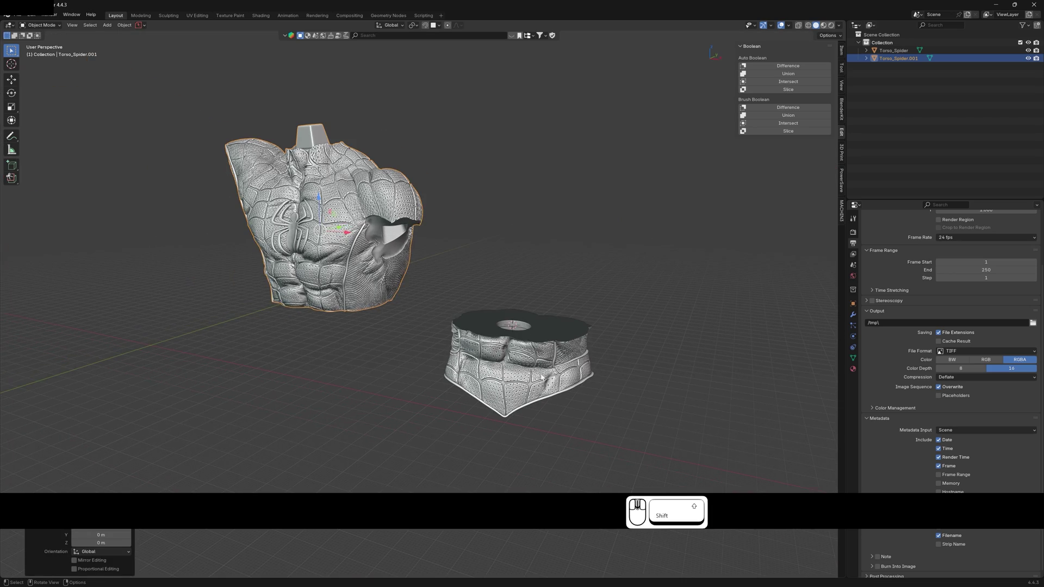
click(543, 352)
key(r)
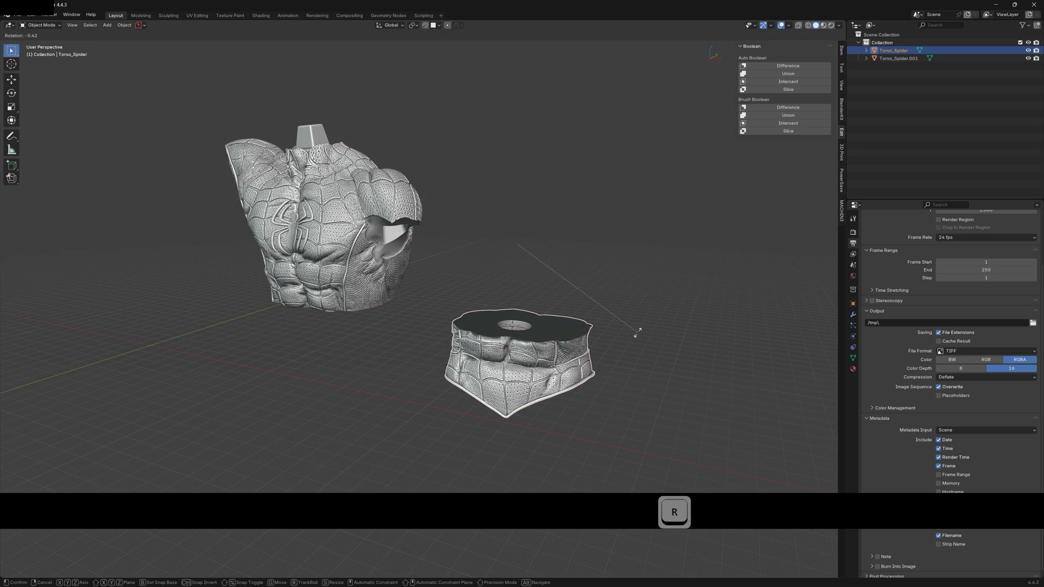
key(y)
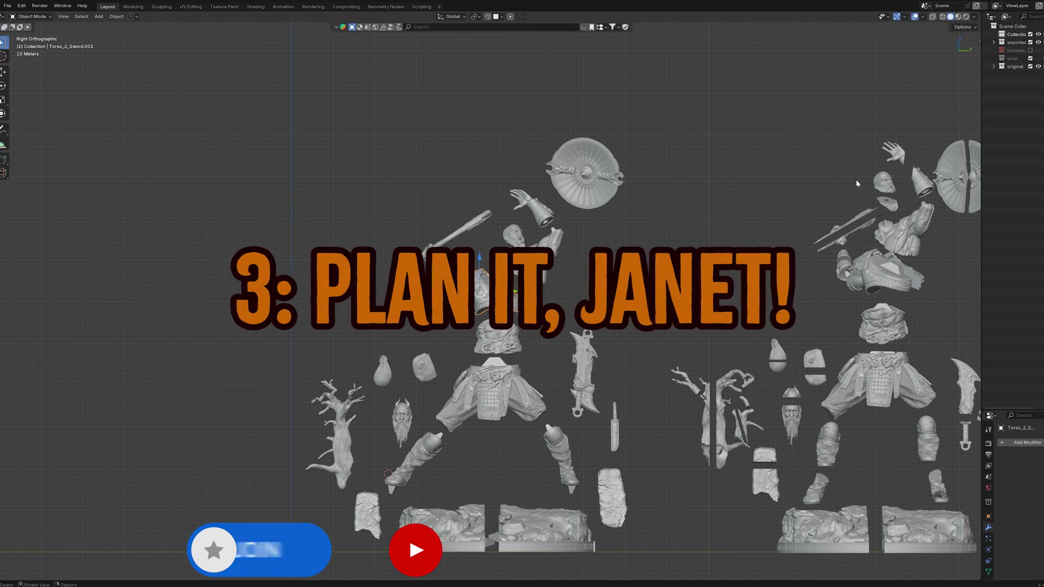
shift+middle_drag(856, 183, 503, 134)
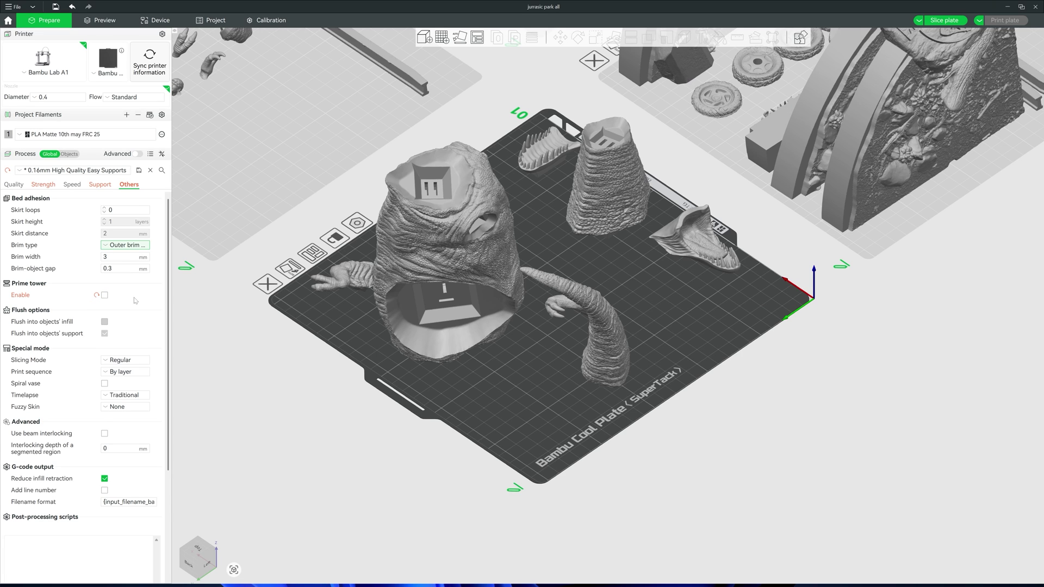
Open the Filament settings for the PLA Matte 10th may FRC 25 project filament.
scroll(147, 304, down, 3)
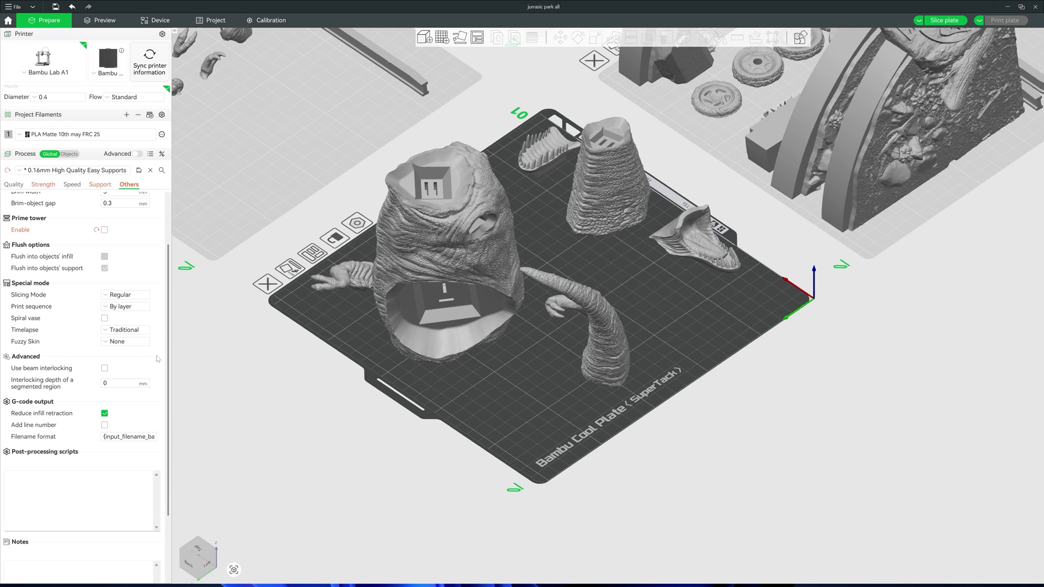
scroll(157, 359, up, 3)
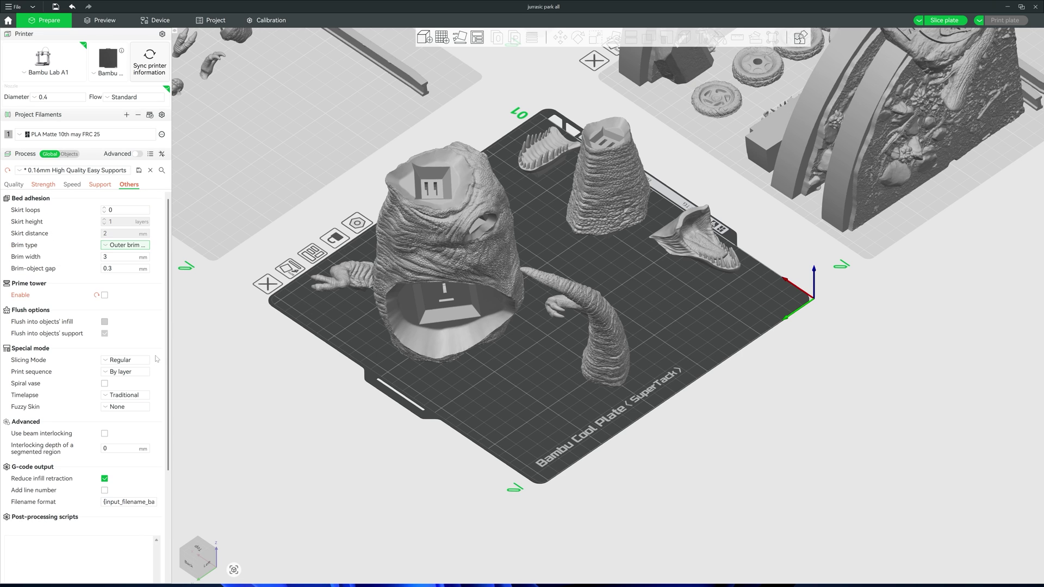
click(178, 147)
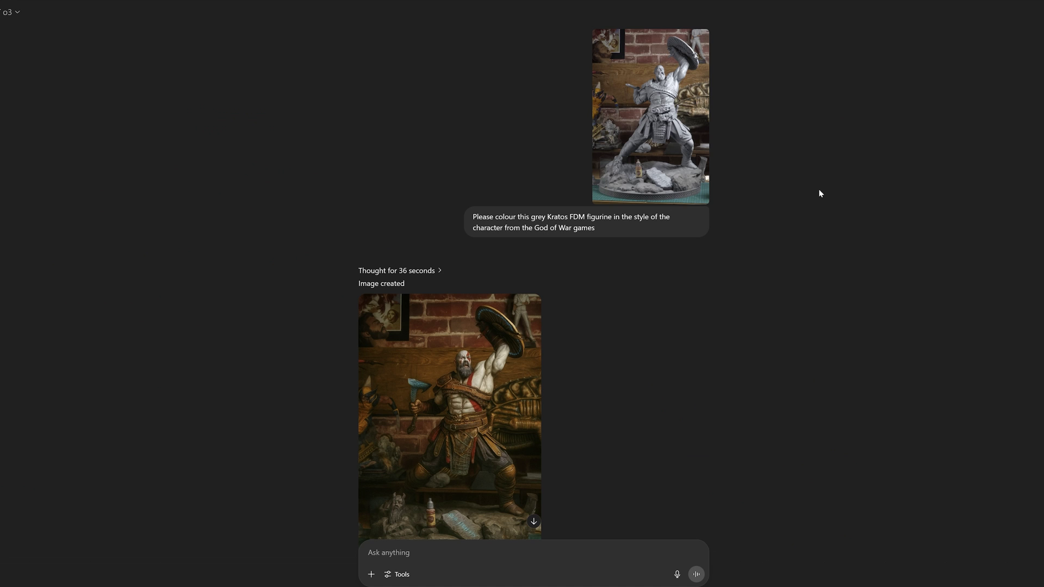
Scroll down the paint answer and preview the painted-bust and reference photos full size.
scroll(820, 193, down, 4)
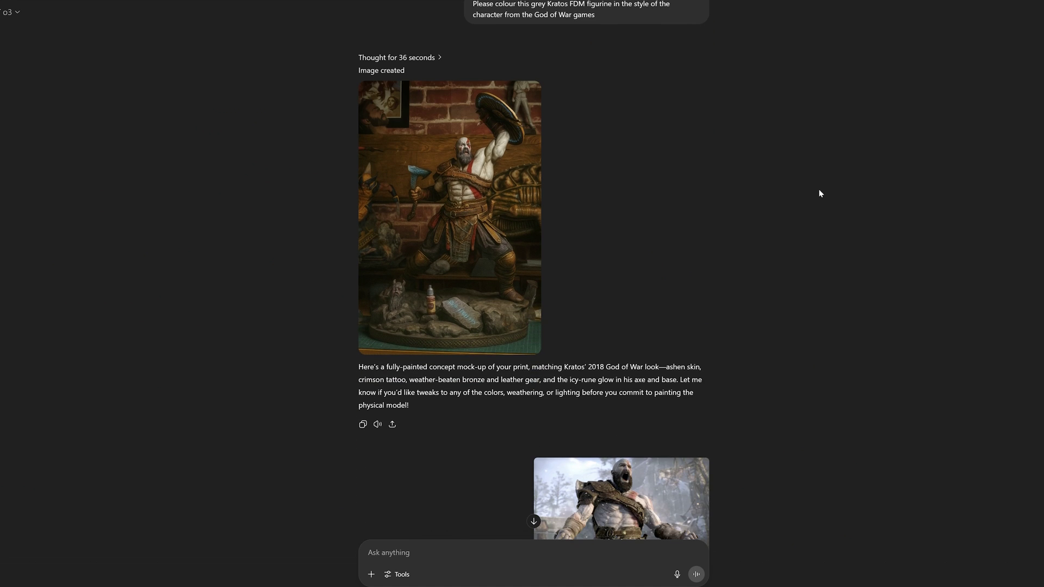
scroll(820, 193, down, 5)
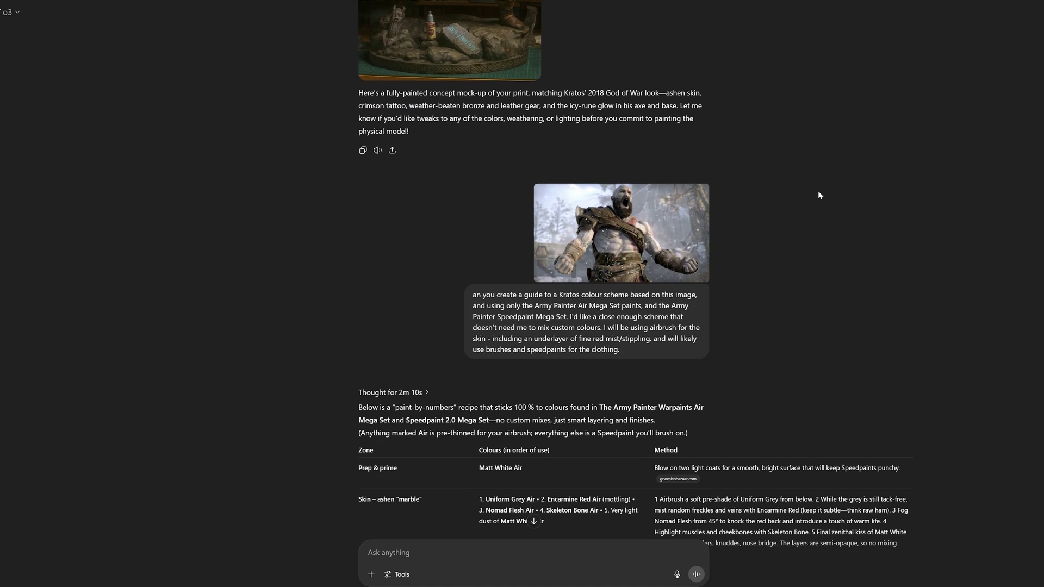
scroll(819, 194, down, 4)
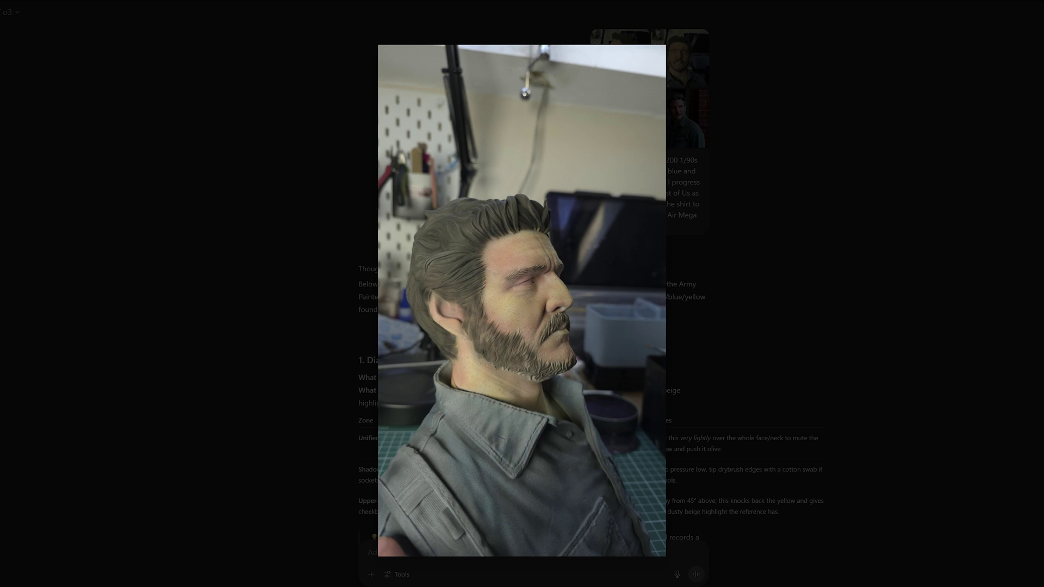
click(792, 107)
click(707, 109)
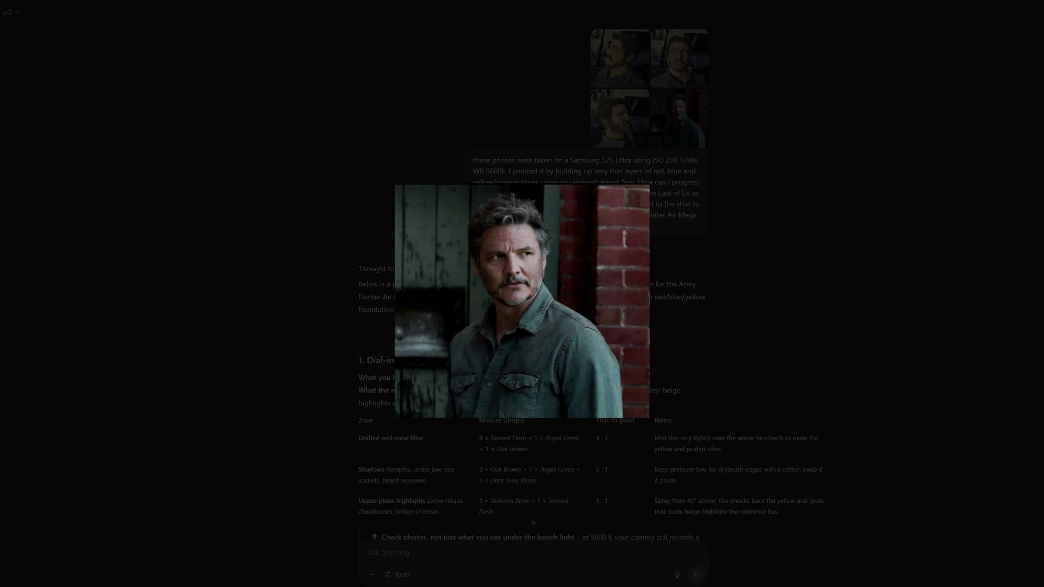
key(Escape)
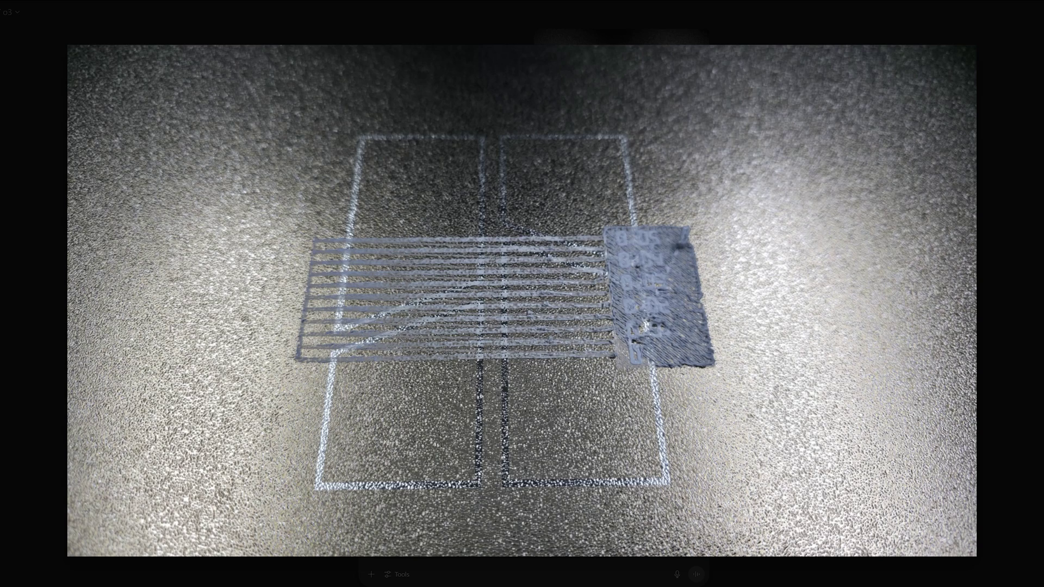
key(Escape)
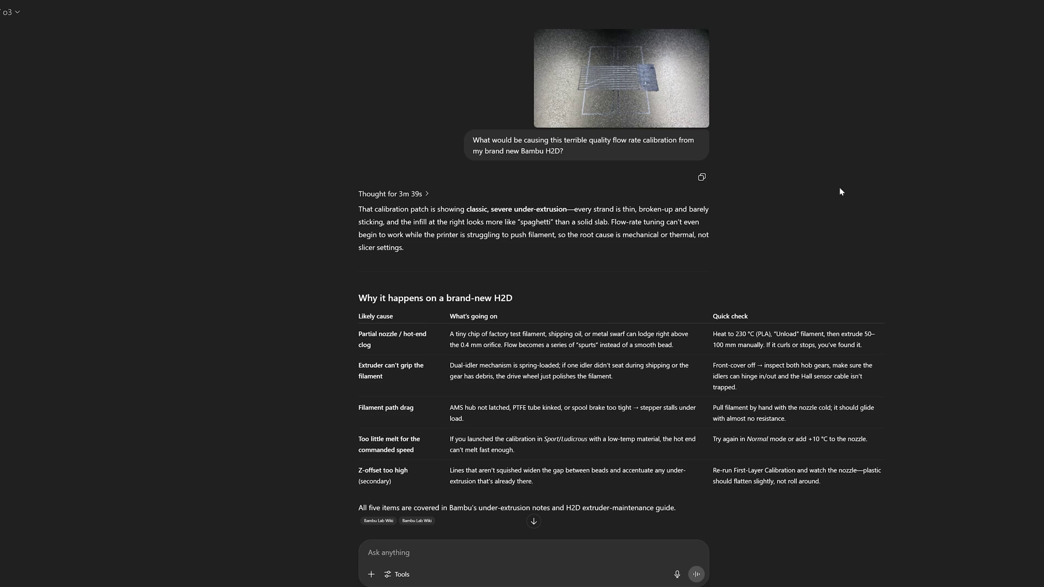
Browse the third print screenshot and the frontal painted-head photo enlarged.
scroll(897, 177, down, 4)
scroll(897, 178, down, 6)
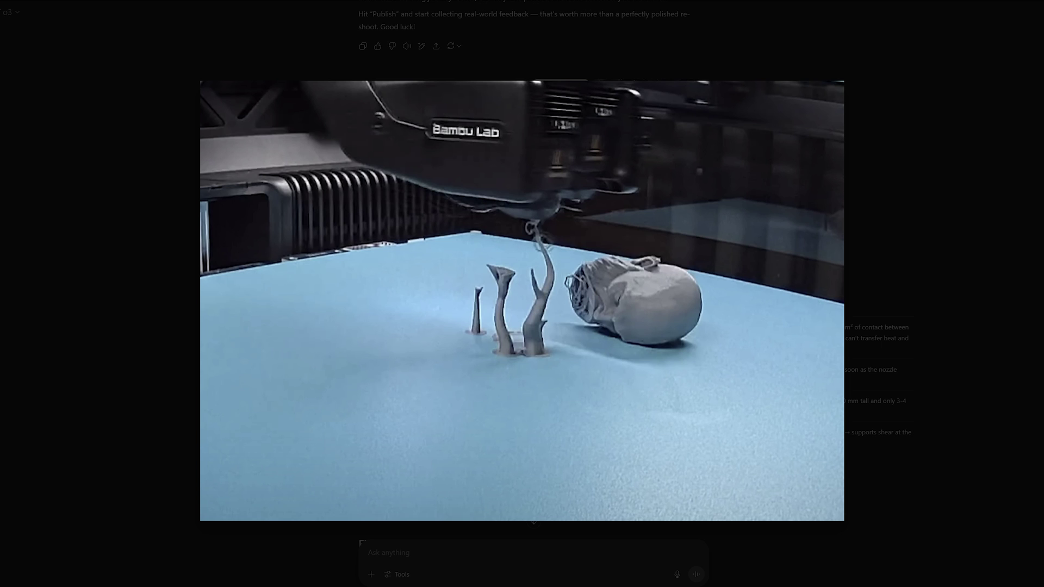
key(Escape)
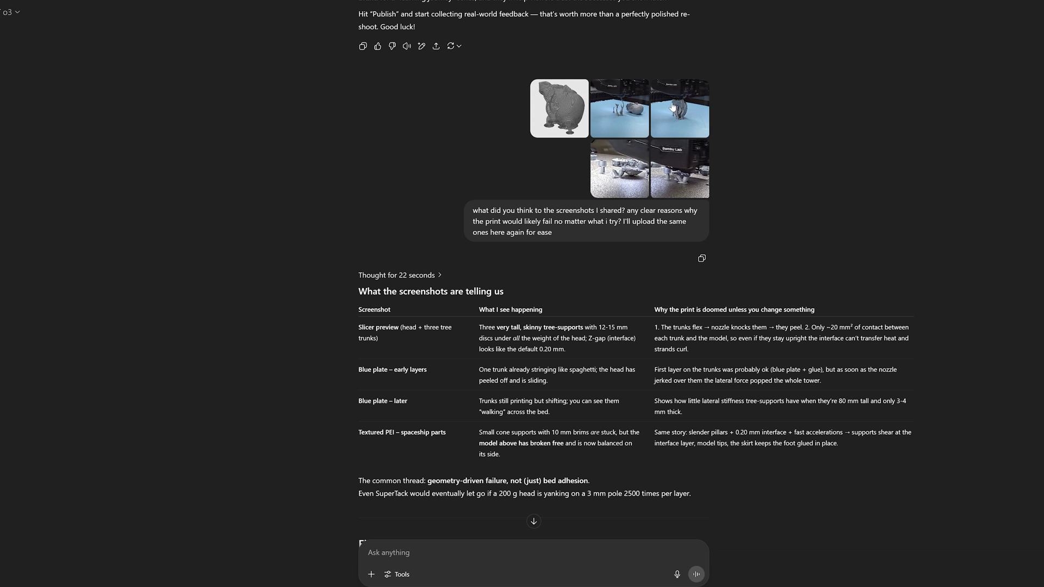
click(681, 128)
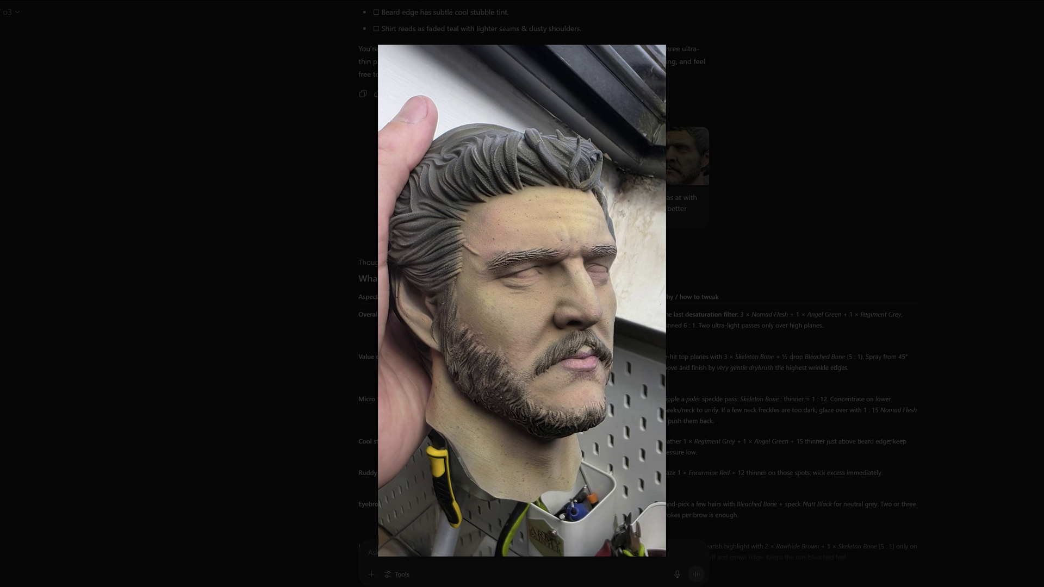
key(Escape)
click(614, 165)
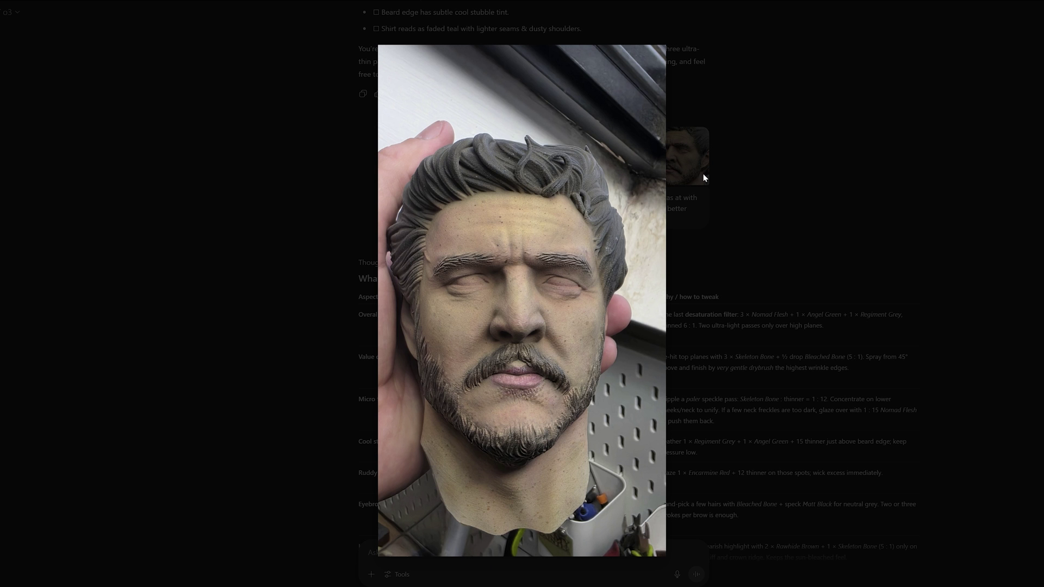
key(Escape)
Read down to the 'Why these particular mixes?' table and 'Step-by-step application notes'.
scroll(896, 225, down, 5)
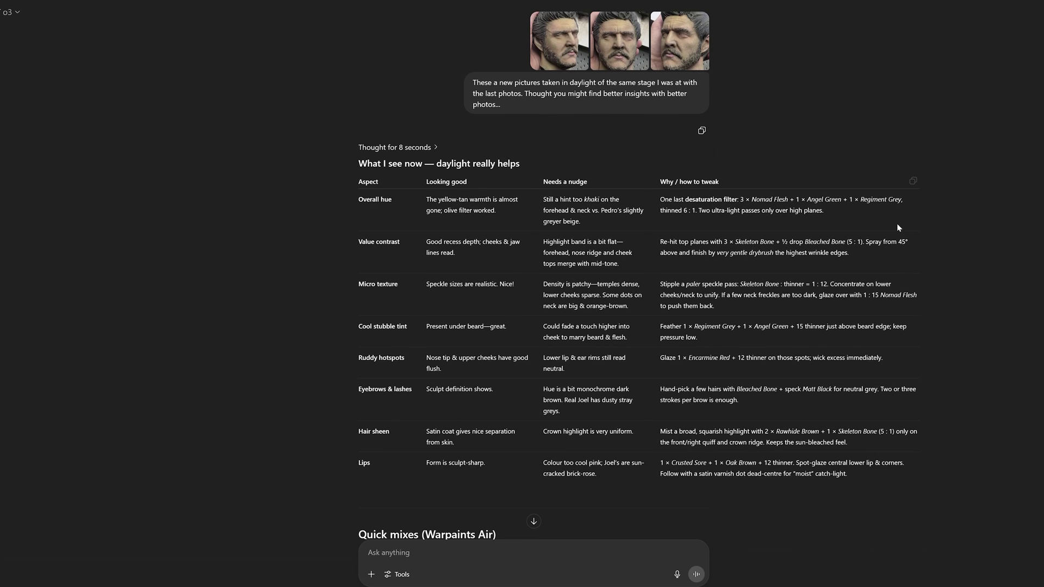
scroll(898, 229, down, 4)
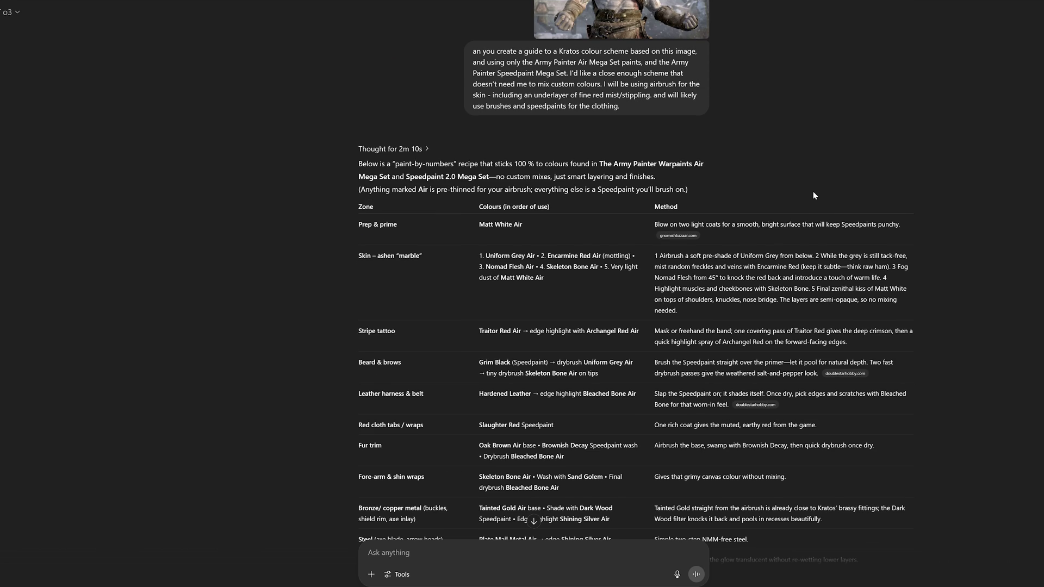
scroll(814, 196, down, 4)
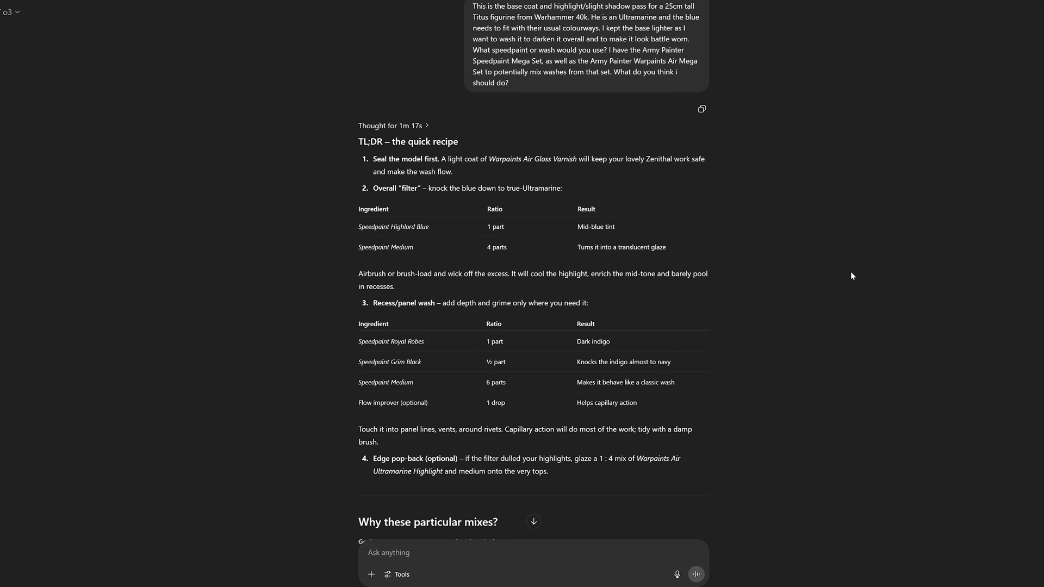
scroll(851, 272, down, 5)
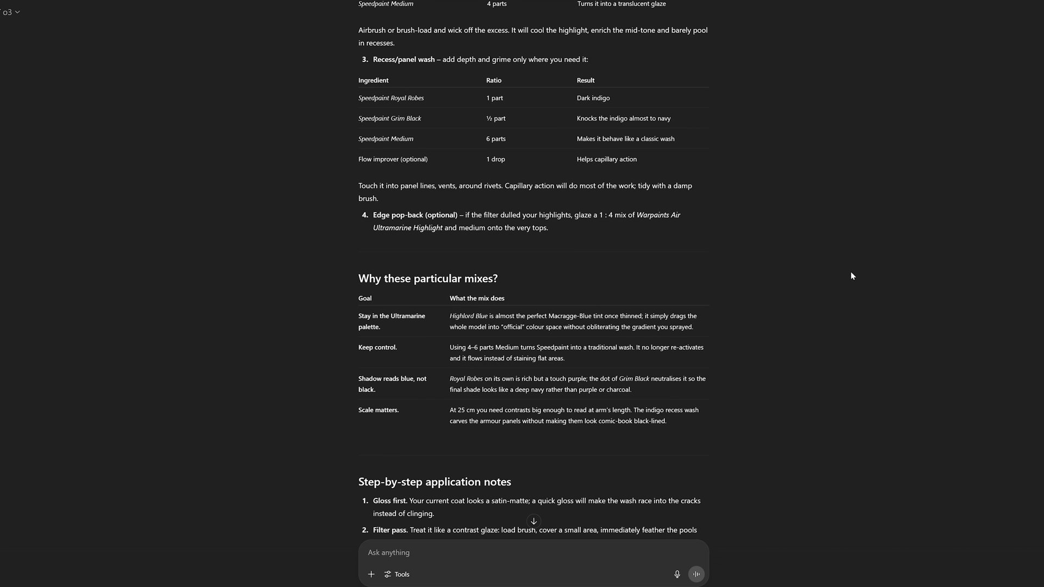
scroll(851, 272, down, 3)
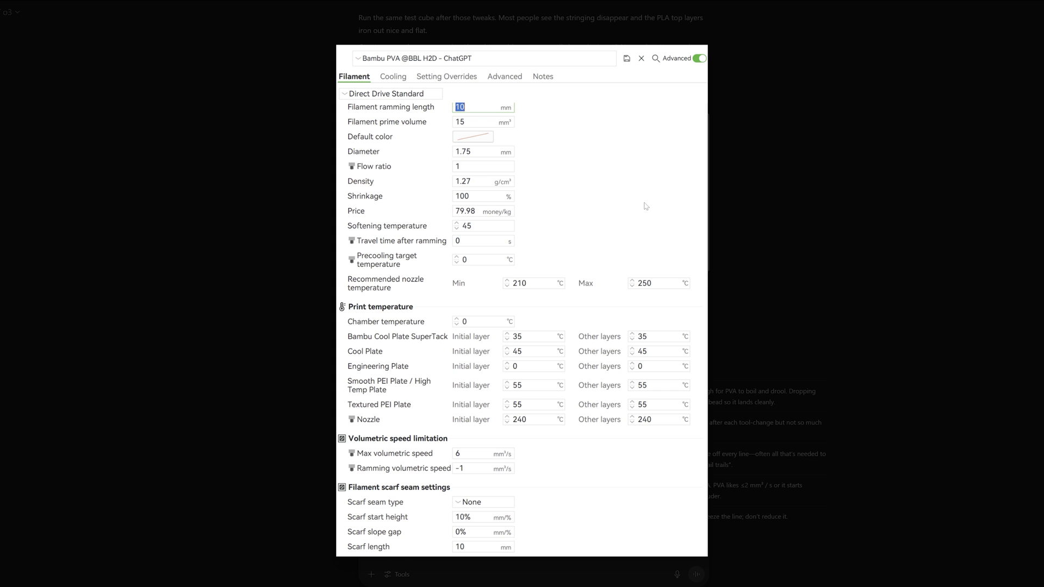
Close the settings screenshot and scroll back through the PVA and clog answers.
click(738, 271)
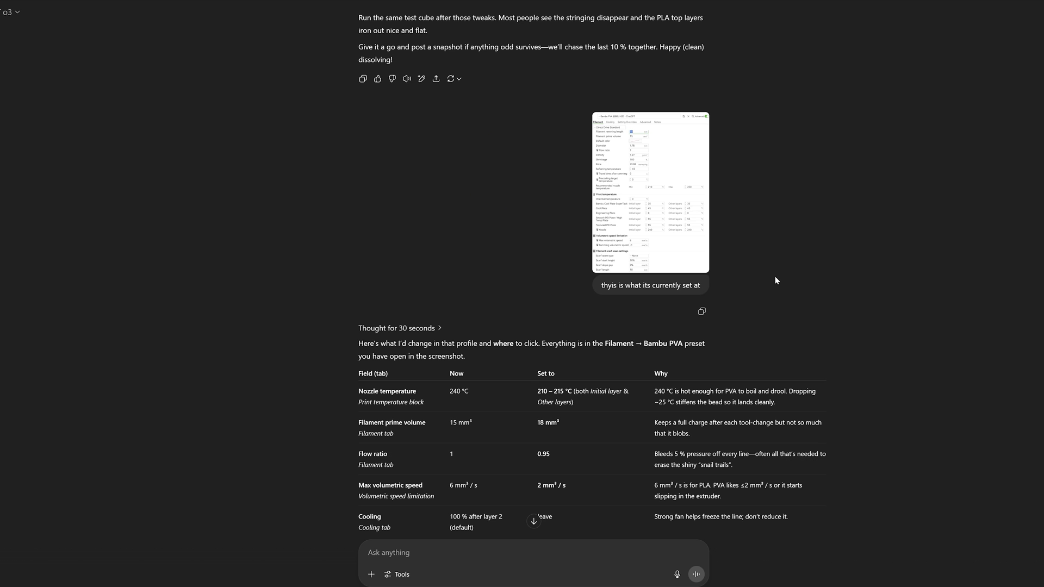
scroll(775, 277, down, 3)
scroll(775, 276, down, 2)
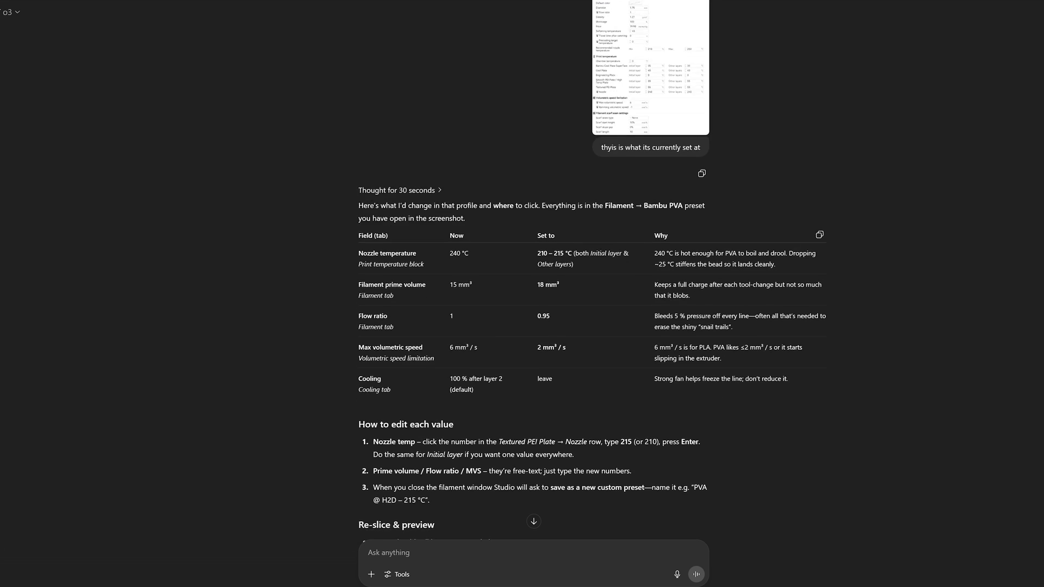
scroll(775, 279, down, 3)
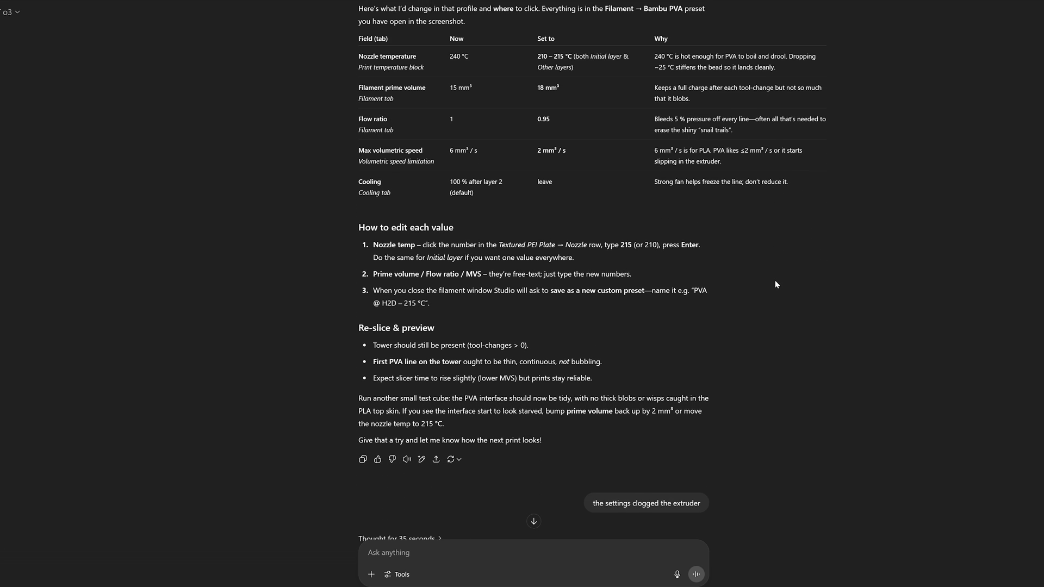
scroll(776, 286, down, 3)
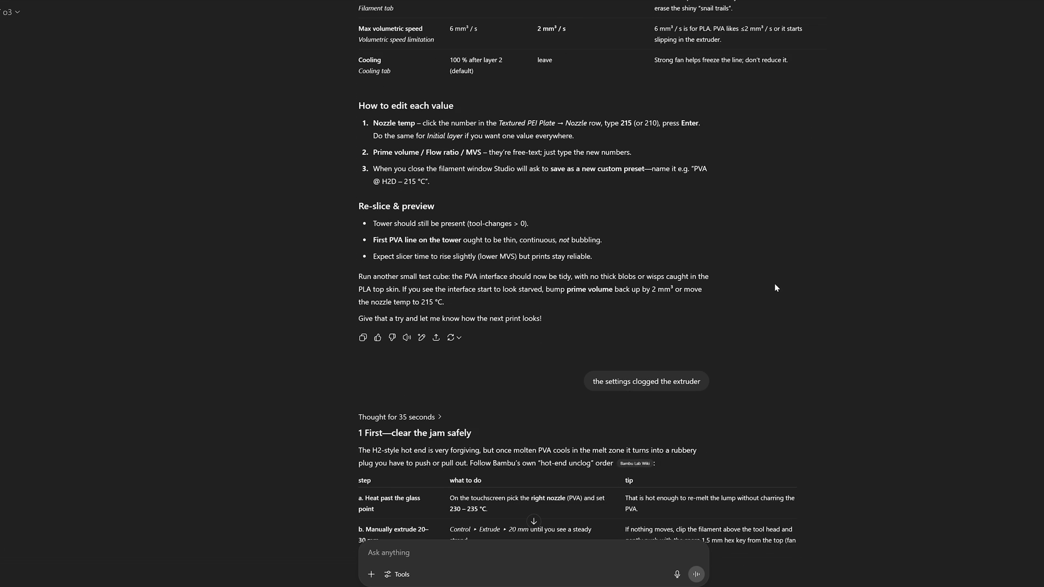
scroll(775, 288, down, 3)
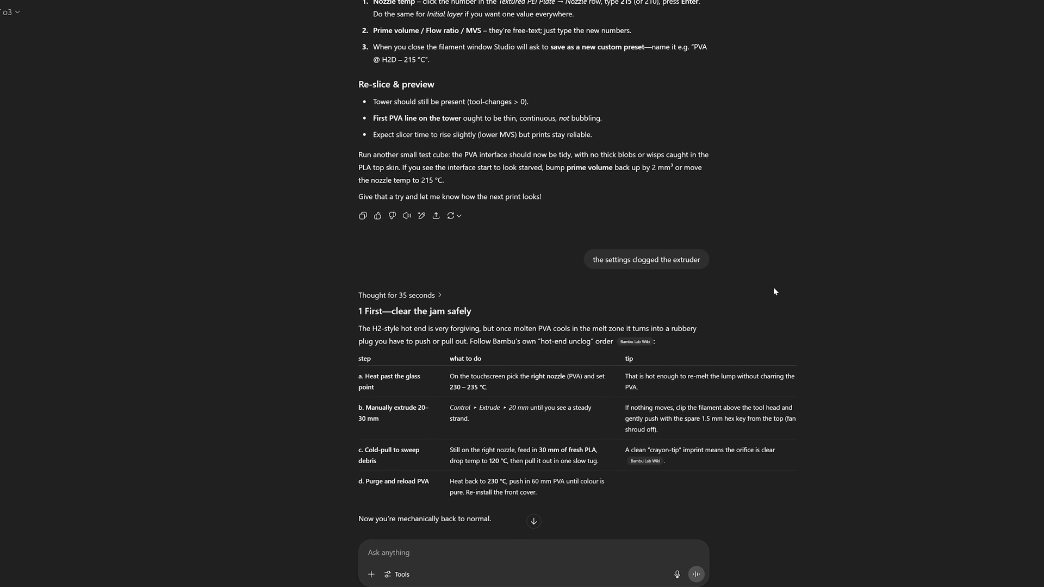
scroll(775, 291, down, 3)
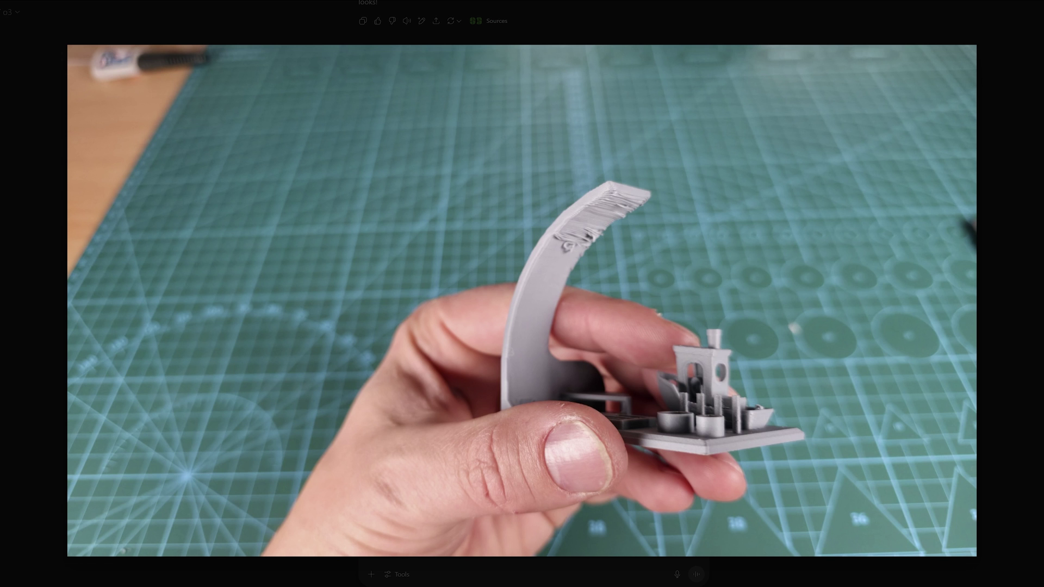
Leave the full-screen image view and select the Quick wins settings table text.
key(Escape)
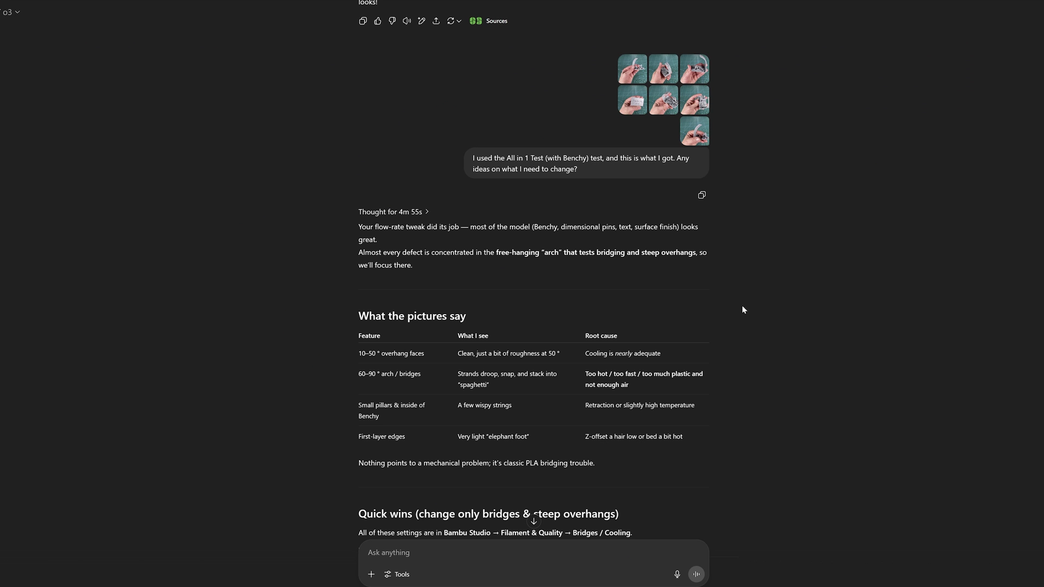
scroll(689, 330, down, 2)
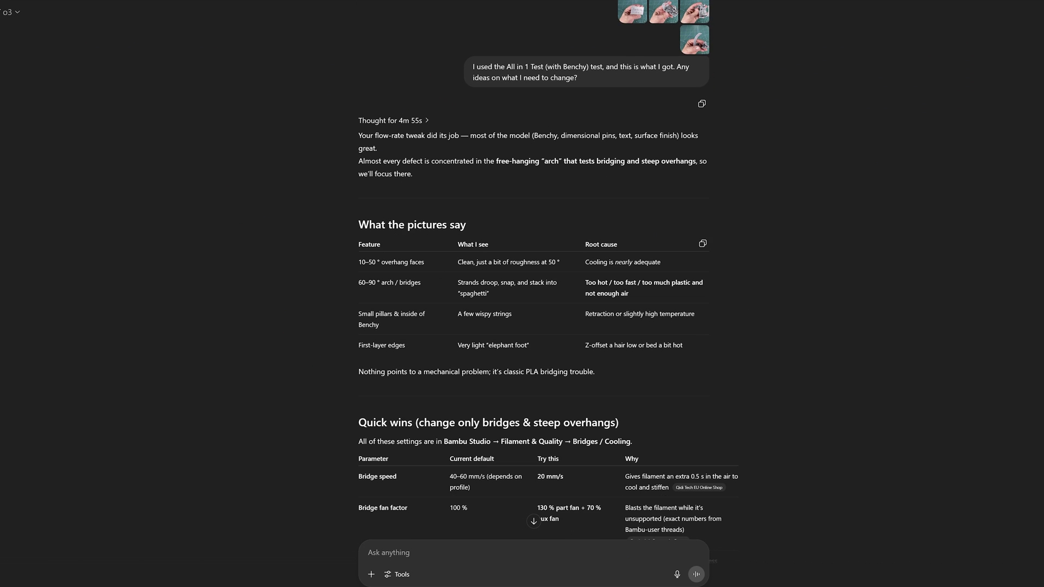
drag(393, 262, 714, 506)
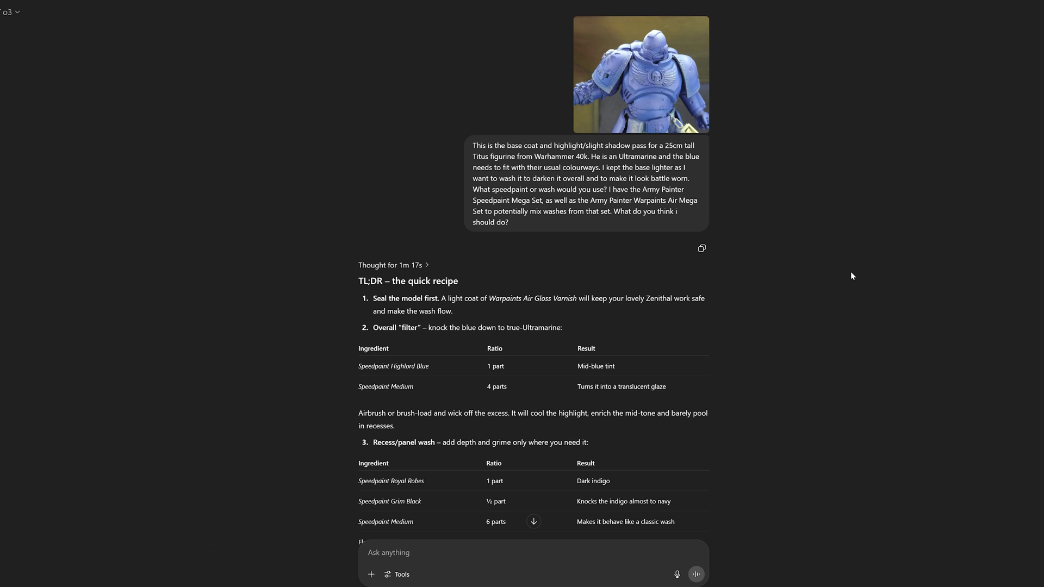
scroll(850, 272, down, 3)
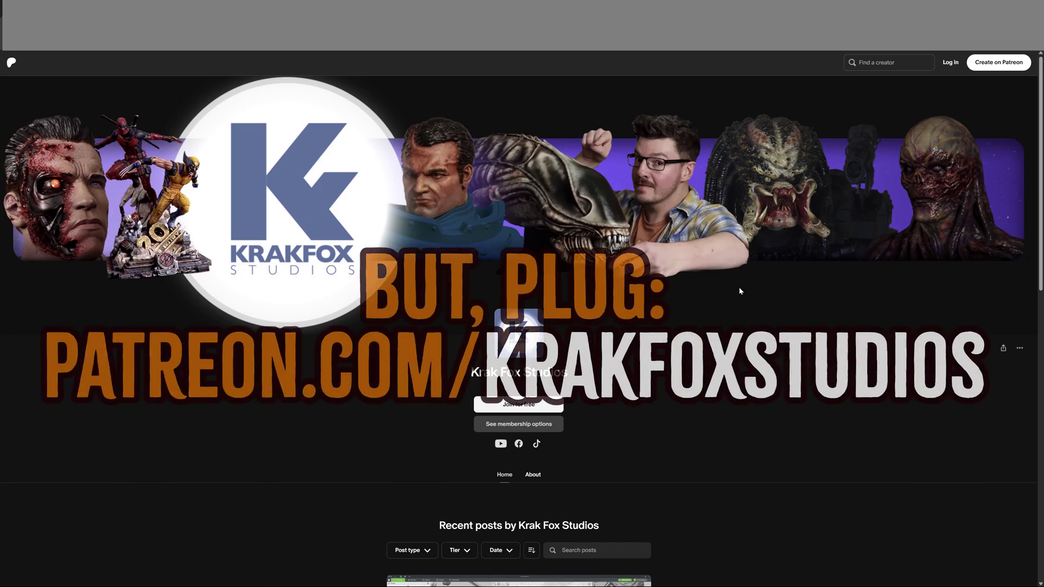
Scroll through recent Krak Fox Studios posts and bring up the Just the Tip! and Absolute FIEND! tiers.
scroll(739, 291, down, 2)
scroll(739, 291, down, 4)
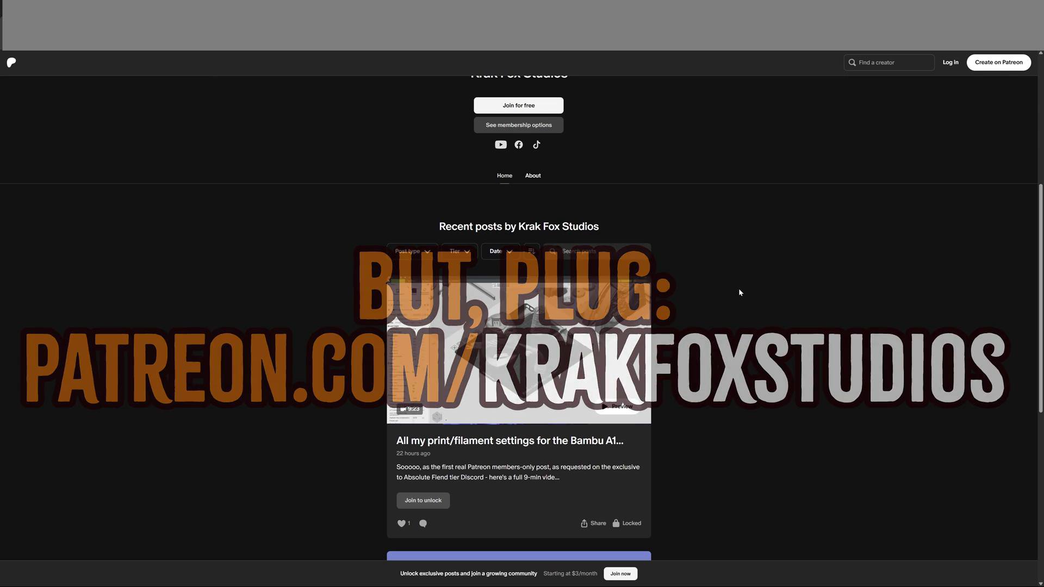
scroll(738, 293, down, 2)
scroll(738, 292, down, 2)
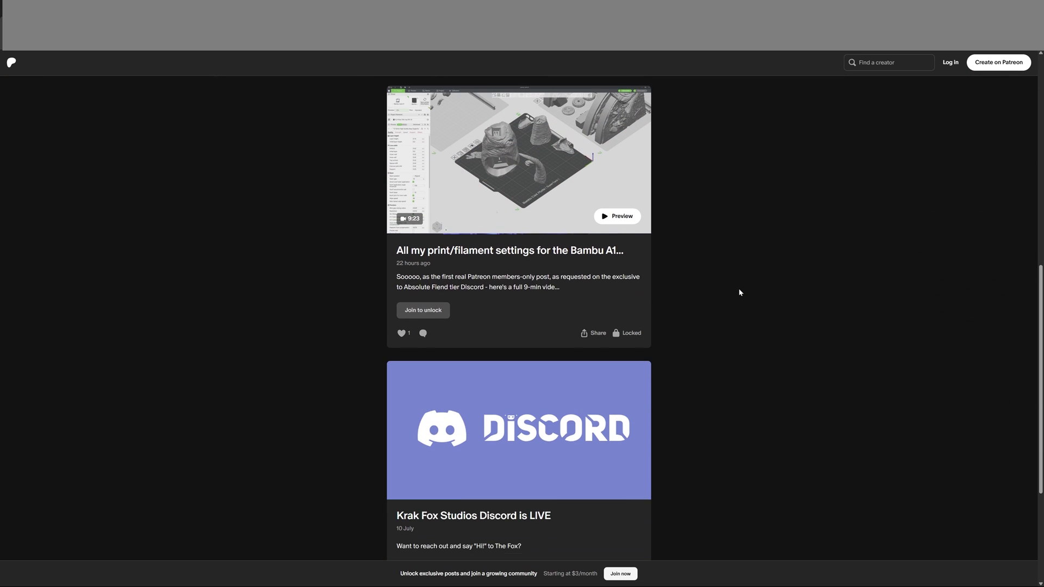
scroll(738, 293, down, 2)
scroll(739, 292, down, 2)
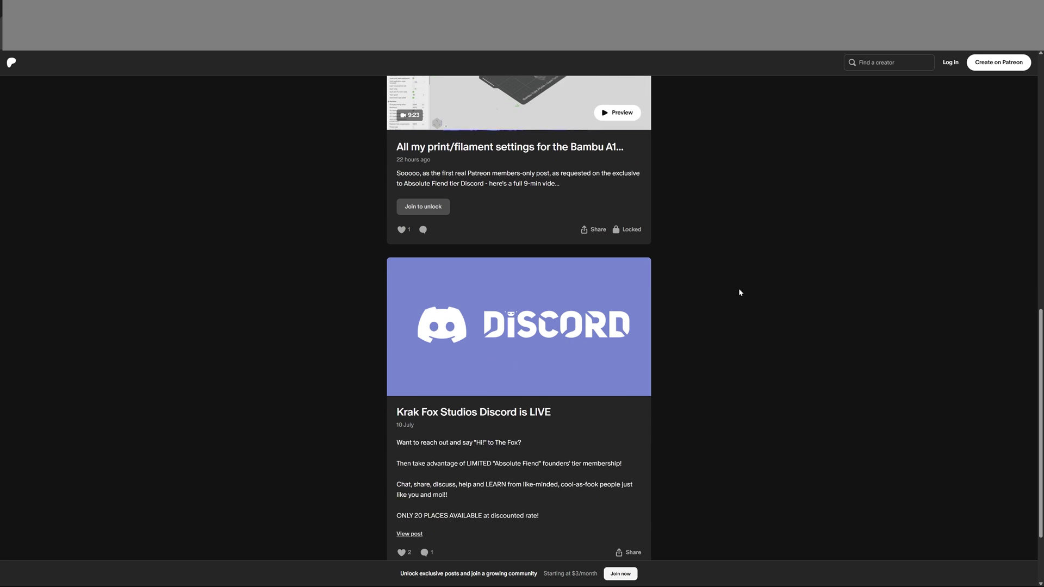
scroll(739, 293, up, 5)
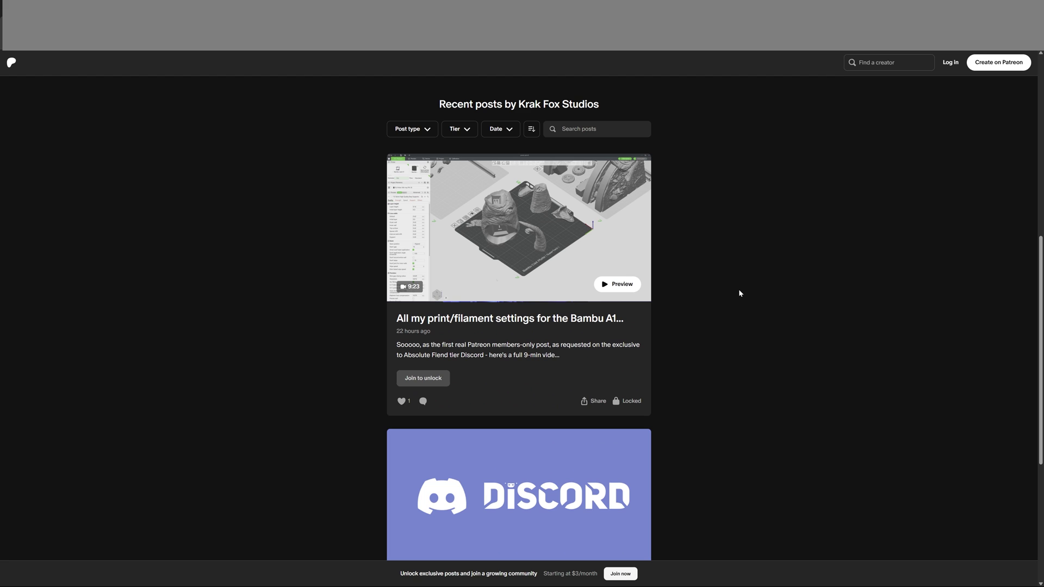
click(544, 390)
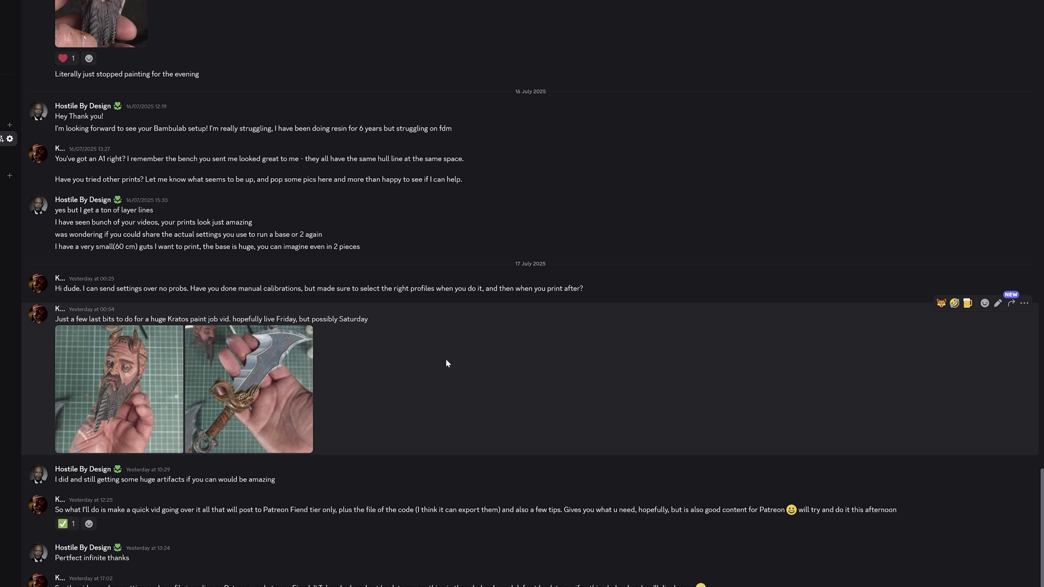
Scroll up the Discord channel past the Bambu A1 print-settings talk and Kratos photos.
scroll(447, 362, up, 2)
scroll(446, 363, up, 5)
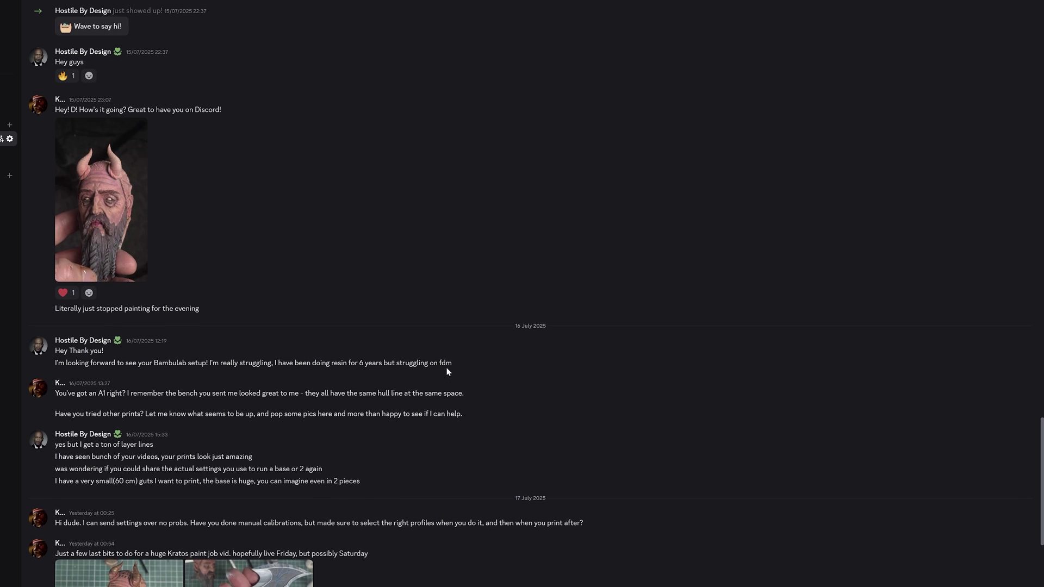
scroll(449, 379, up, 4)
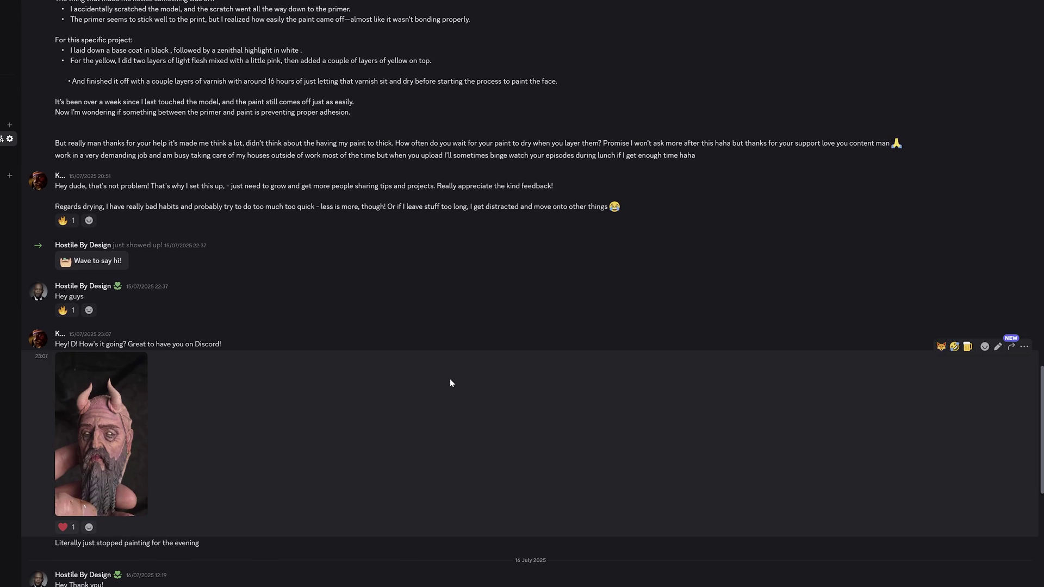
scroll(450, 384, up, 7)
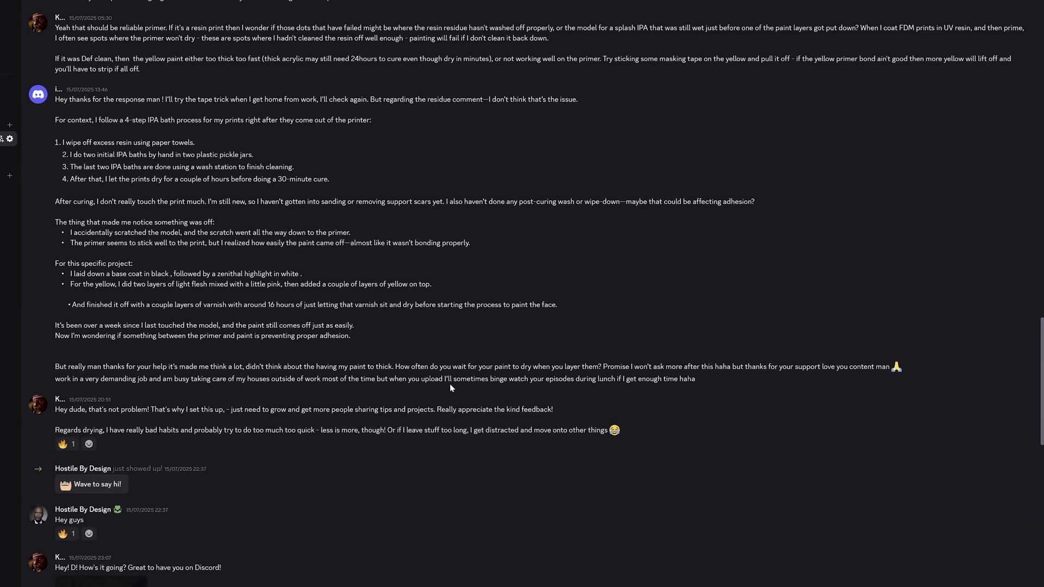
scroll(449, 387, up, 3)
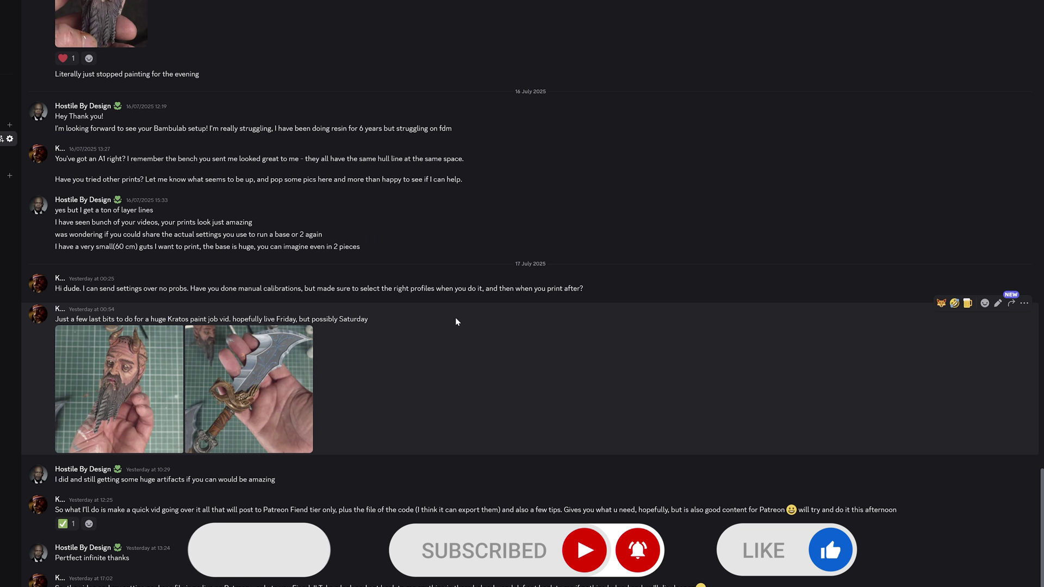
scroll(446, 362, up, 3)
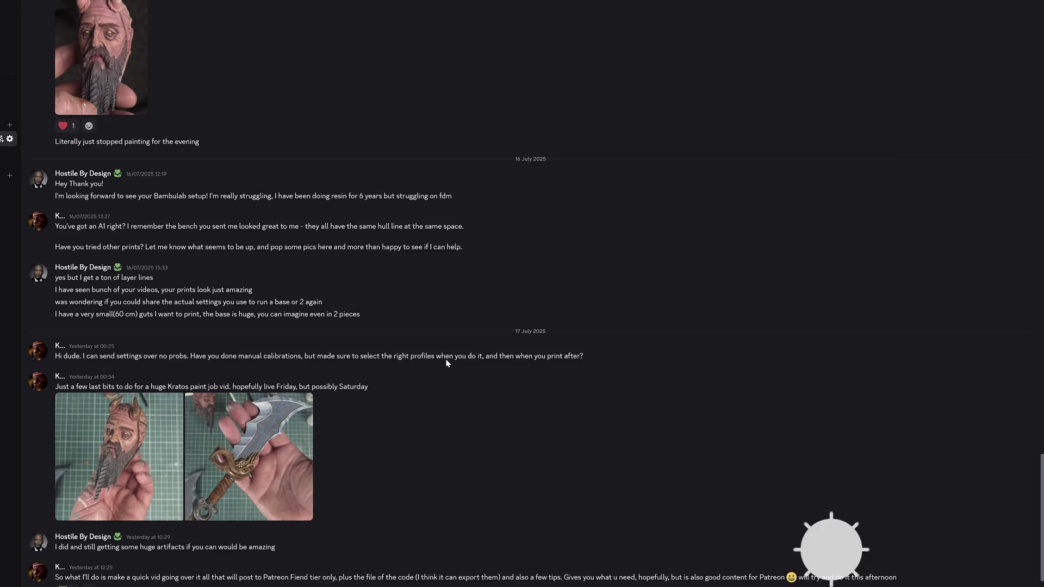